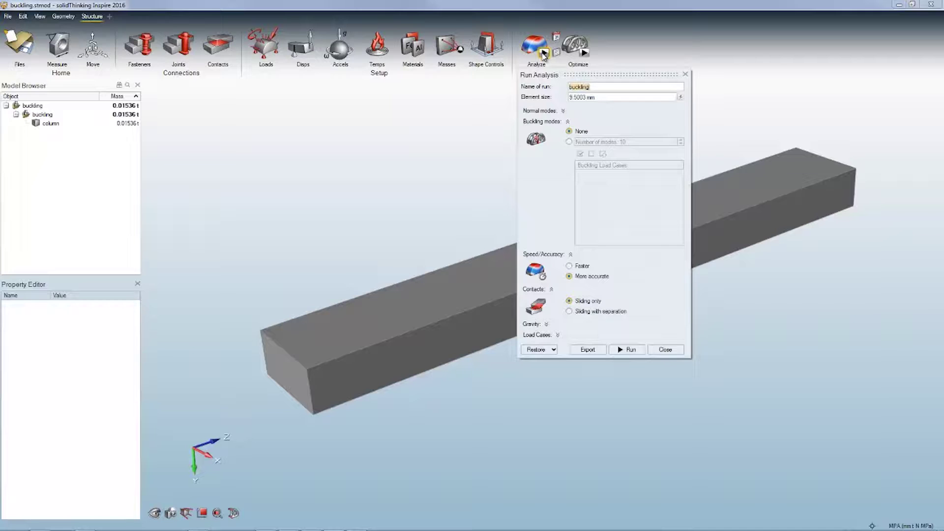
# Enable buckling modes in the analysis run settings with 6 modes and close the settings
pyautogui.moveTo(634, 78); pyautogui.dragTo(629, 110)
pyautogui.moveTo(547, 58)
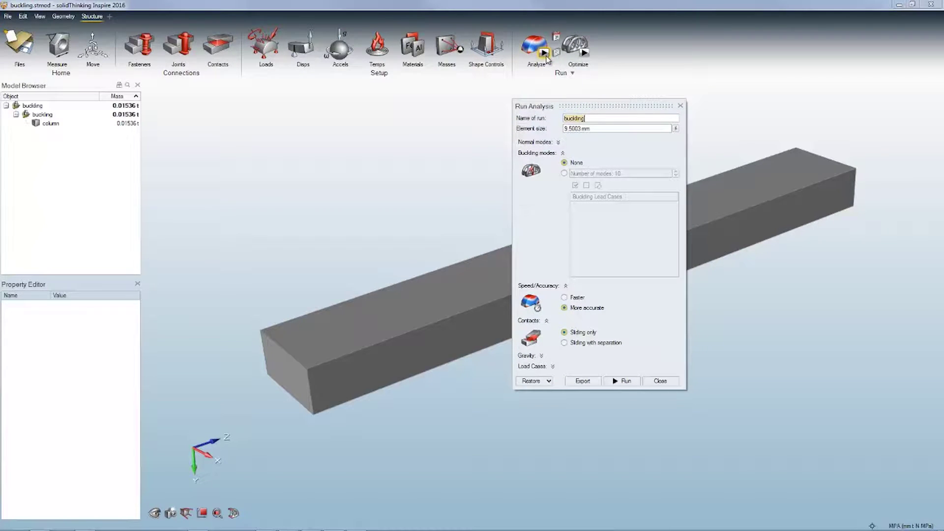
pyautogui.click(563, 153)
pyautogui.click(563, 154)
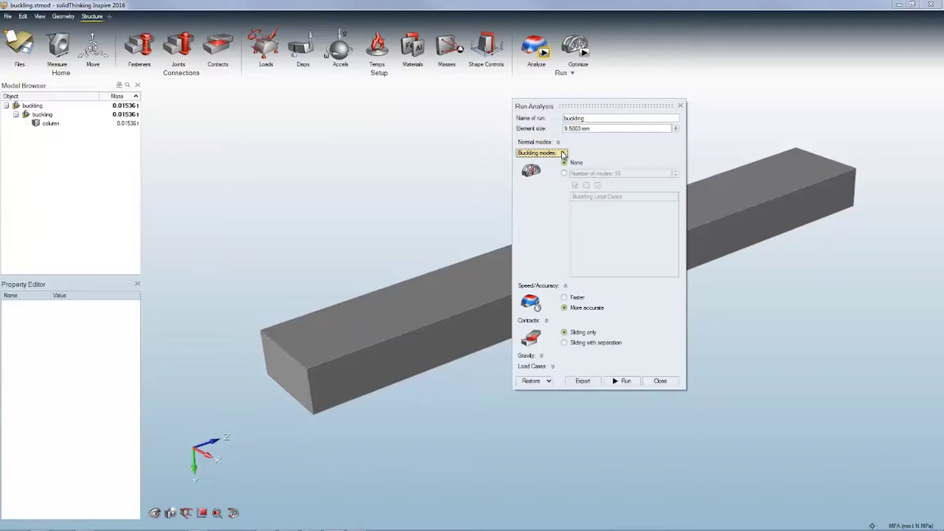
pyautogui.click(563, 174)
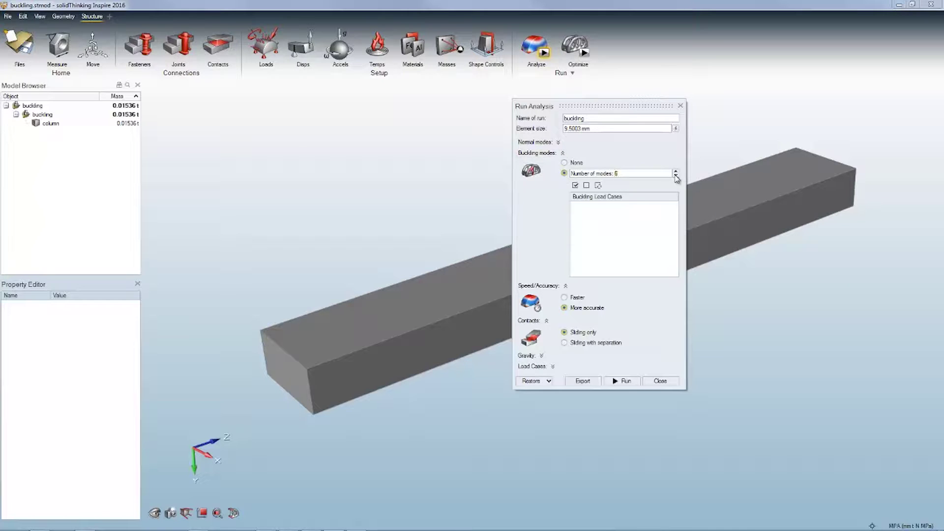
pyautogui.click(661, 381)
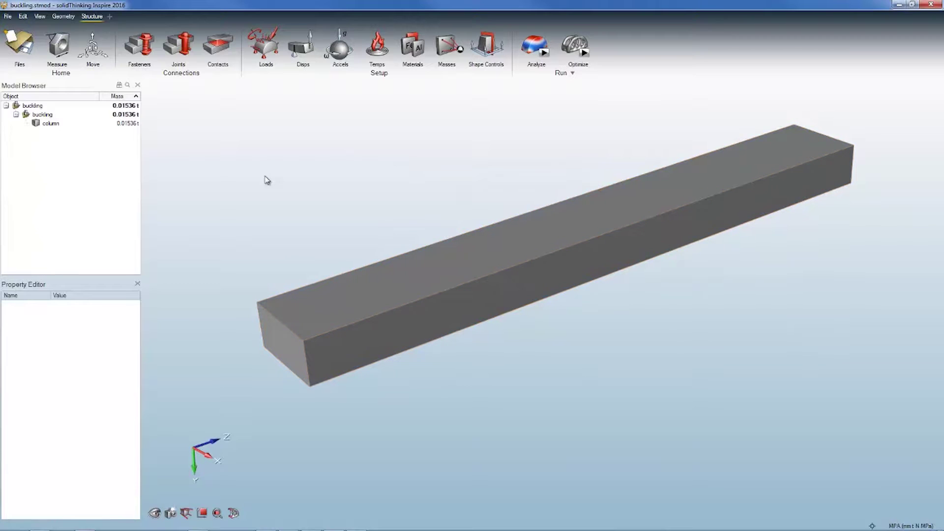
# Remove both end faces of the column with the Patch tool, leaving an open tube
pyautogui.click(60, 17)
pyautogui.click(337, 65)
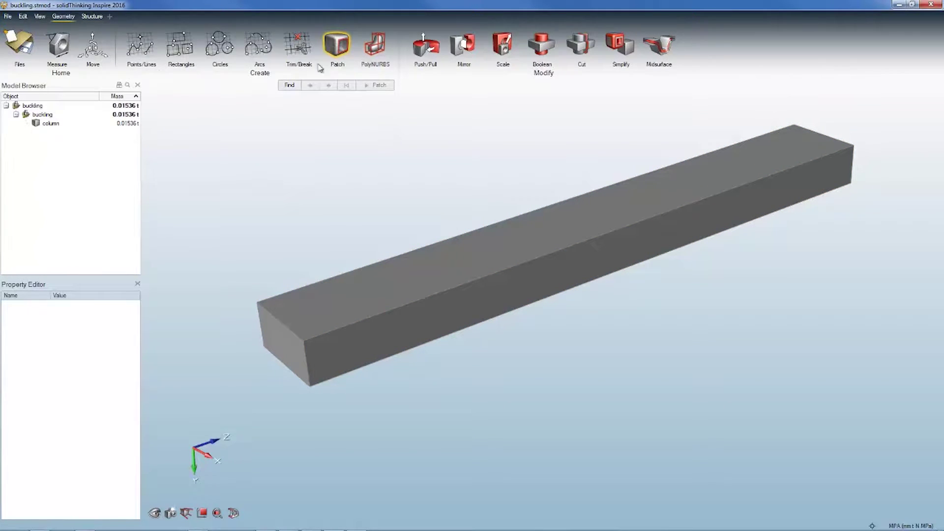
pyautogui.click(291, 347)
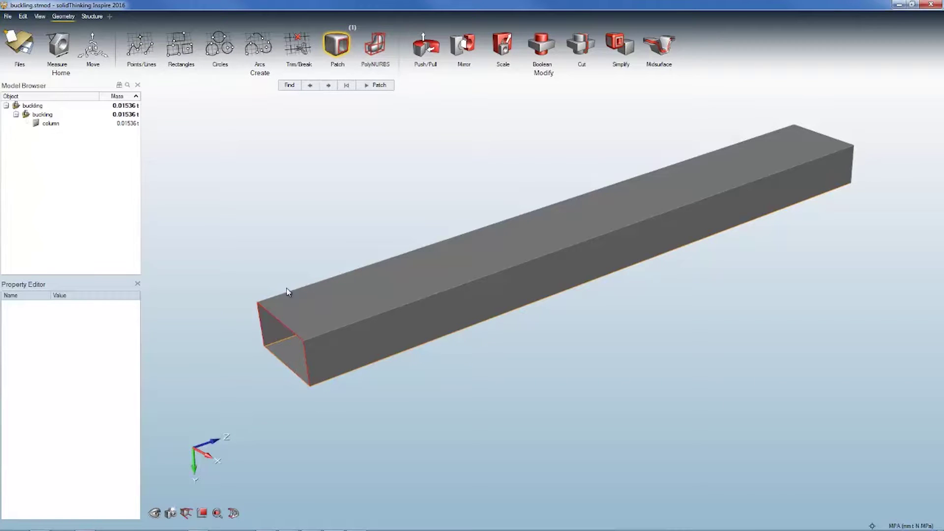
pyautogui.moveTo(392, 219); pyautogui.dragTo(744, 246, button='right')
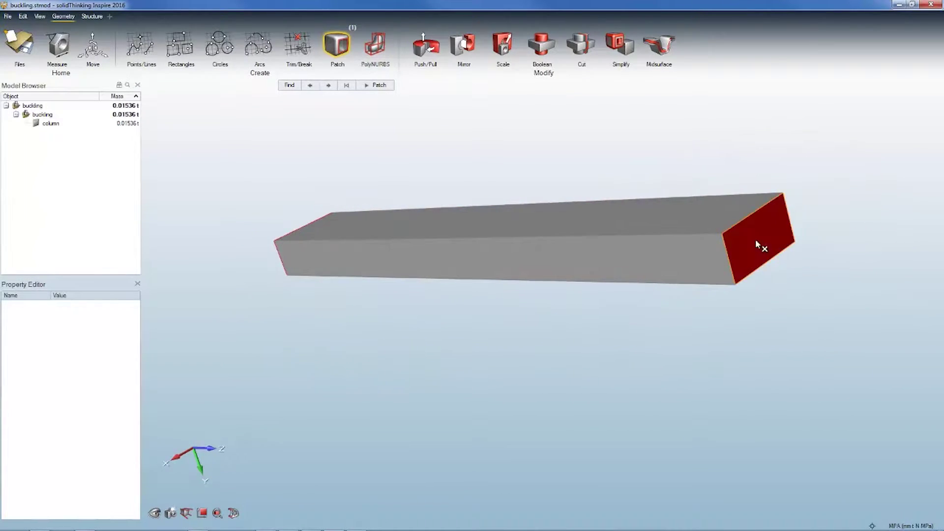
pyautogui.click(757, 237)
pyautogui.press('Escape')
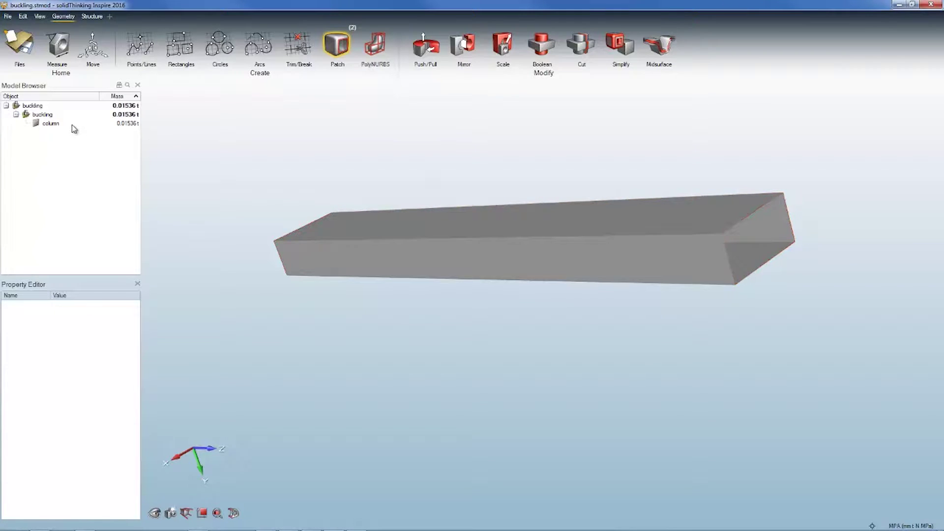
# Set the thickness of the column part to 3 mm
pyautogui.click(74, 126)
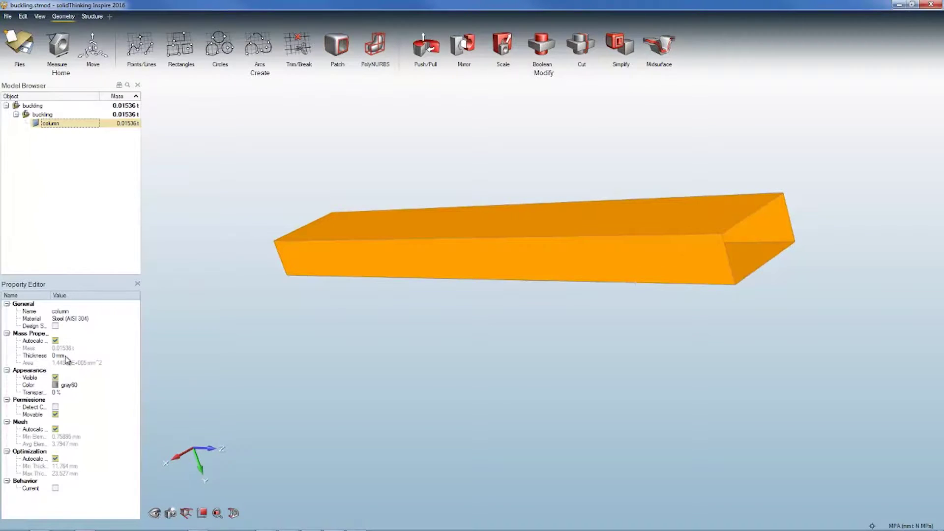
pyautogui.click(47, 356)
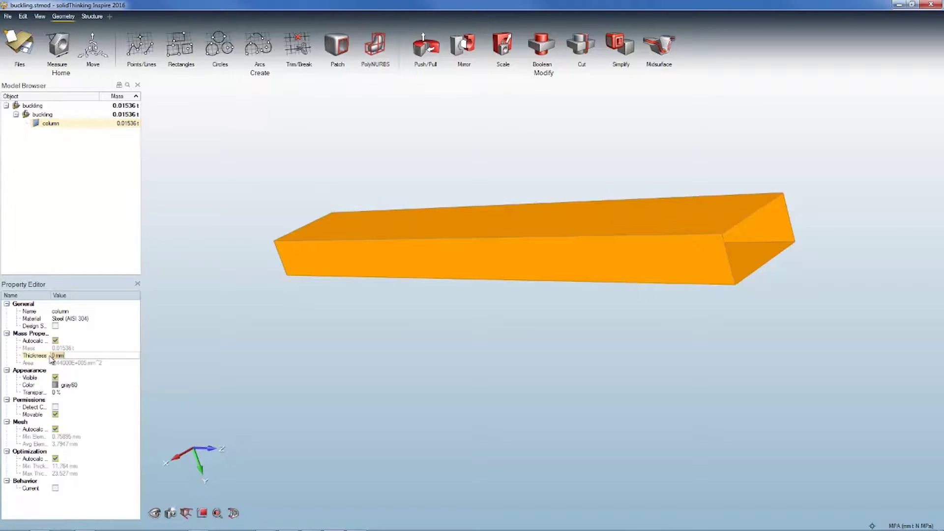
pyautogui.press('Return')
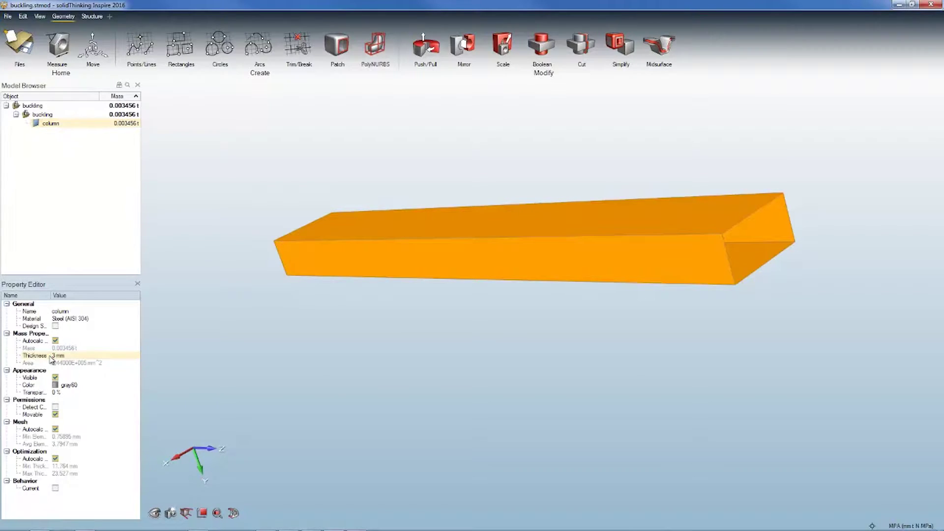
pyautogui.click(343, 395)
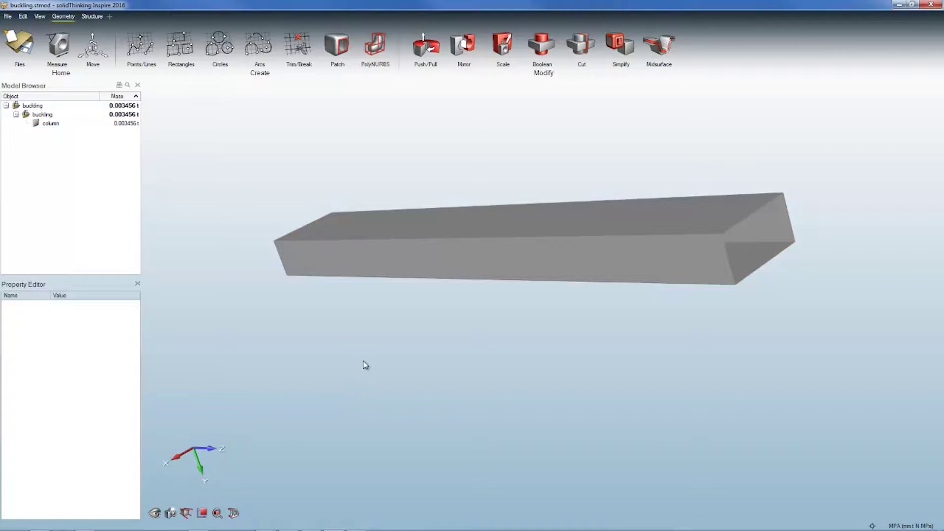
# Apply a support to each of the four edges at one open end of the column
pyautogui.moveTo(363, 360); pyautogui.dragTo(228, 231, button='middle')
pyautogui.click(92, 17)
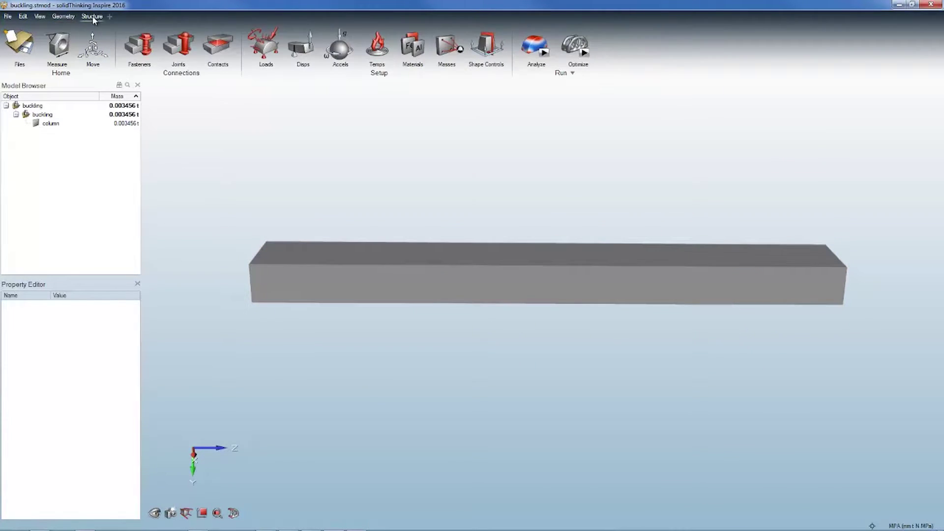
pyautogui.click(264, 55)
pyautogui.moveTo(291, 164); pyautogui.dragTo(285, 271, button='middle')
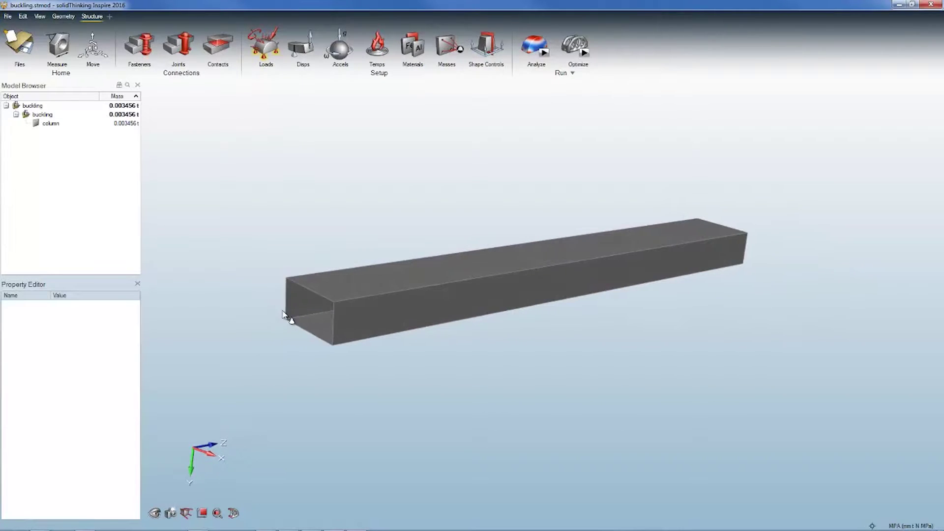
pyautogui.click(287, 308)
pyautogui.click(315, 290)
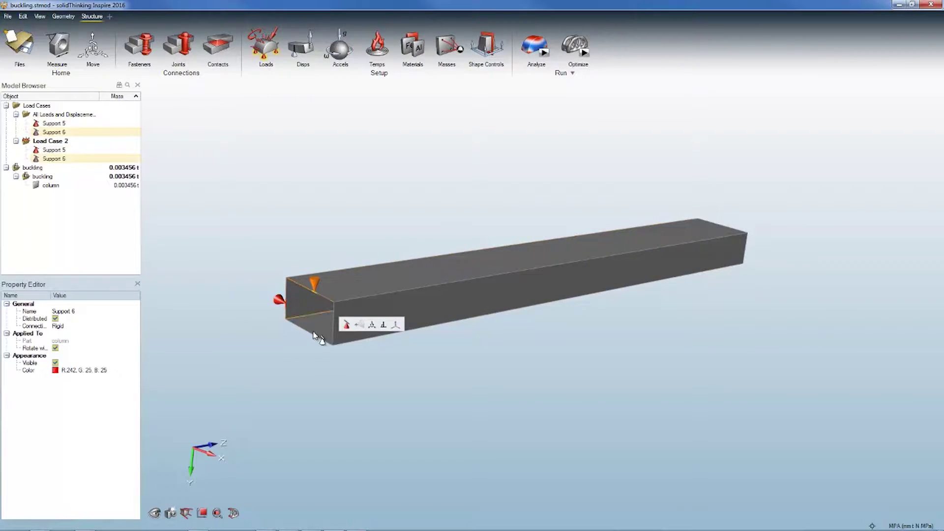
pyautogui.click(315, 339)
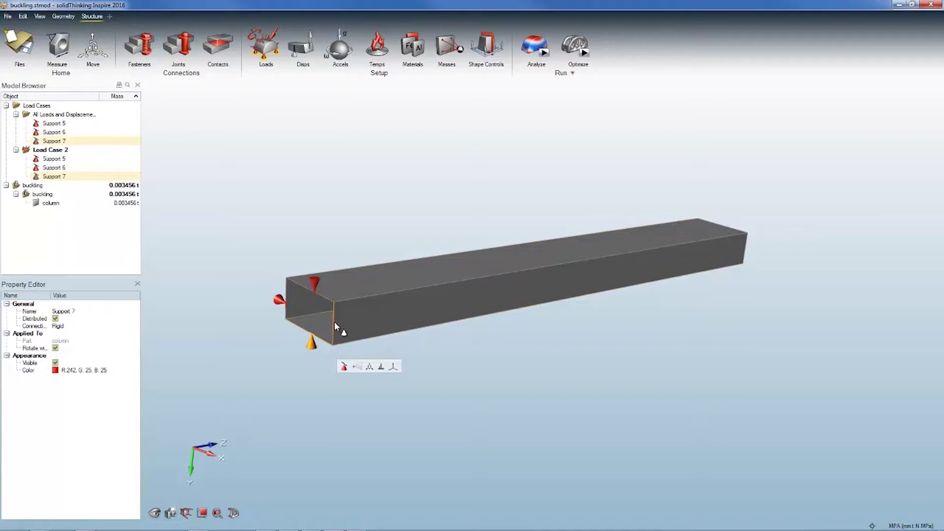
pyautogui.click(335, 320)
# Apply a force to the upper edge of the column's unsupported end, directed along negative Z toward the supports
pyautogui.moveTo(383, 232); pyautogui.dragTo(367, 108, button='middle')
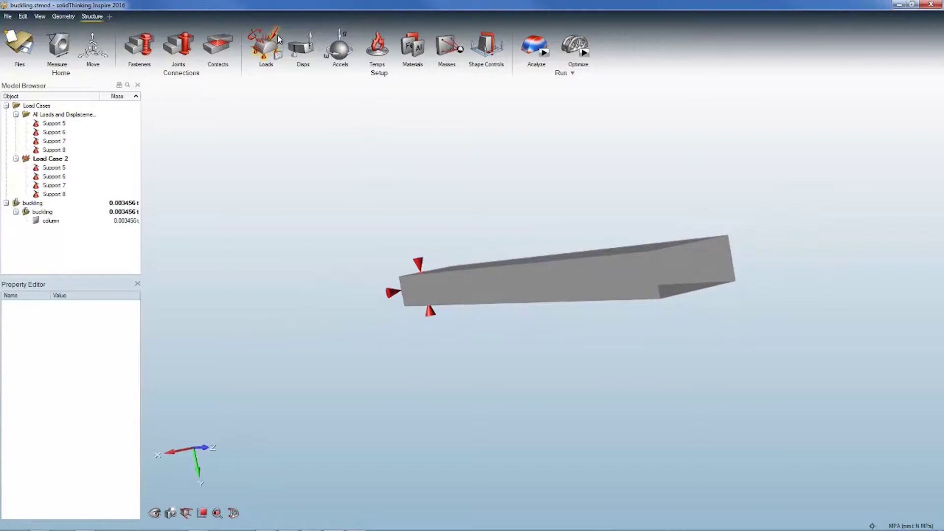
pyautogui.click(684, 245)
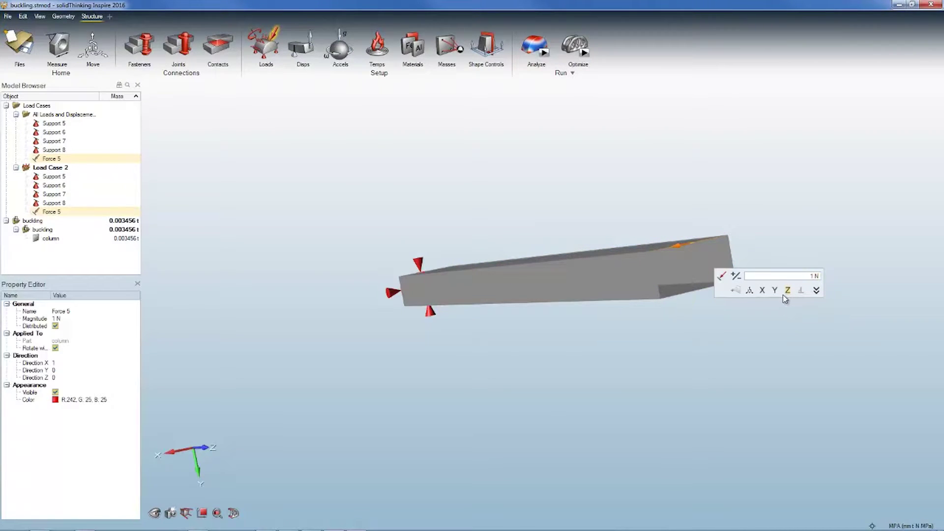
pyautogui.click(785, 223)
pyautogui.moveTo(785, 224); pyautogui.dragTo(900, 229, button='middle')
pyautogui.moveTo(798, 255); pyautogui.dragTo(742, 270, button='middle')
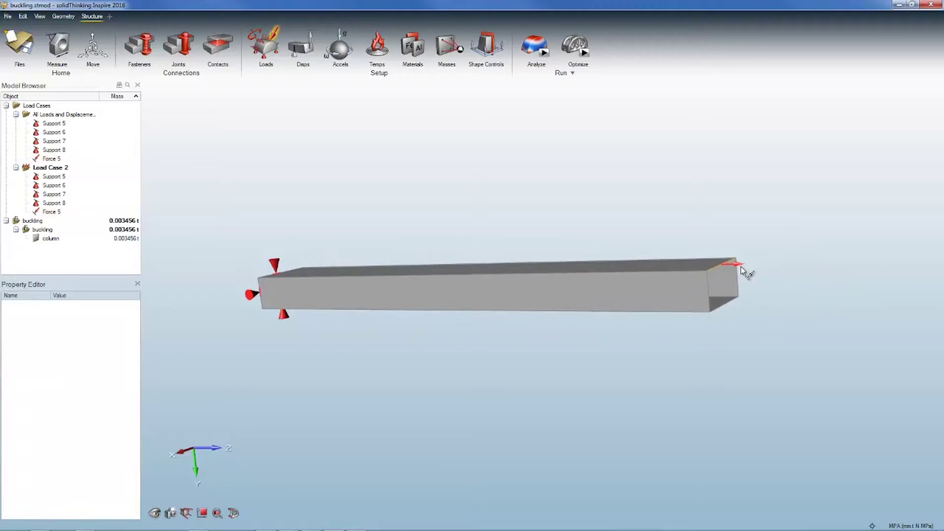
pyautogui.click(741, 267)
pyautogui.click(819, 312)
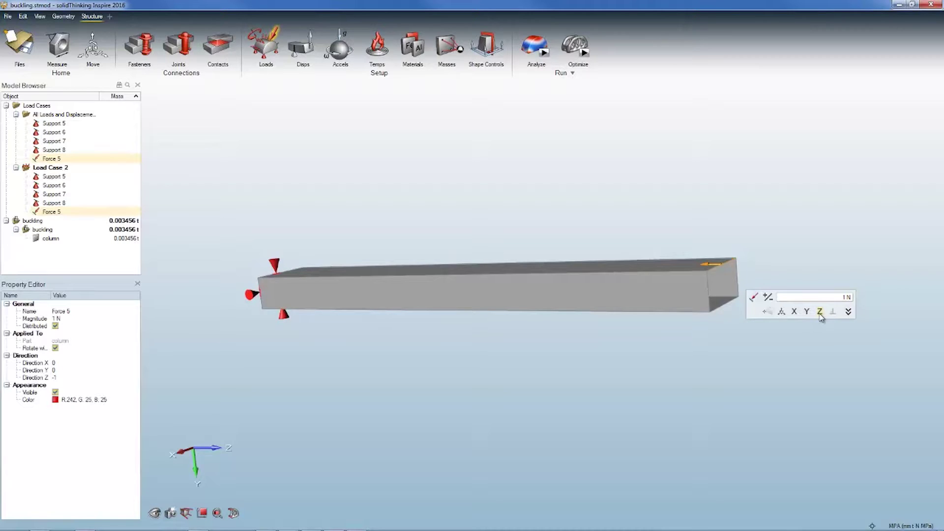
# Apply forces in the same direction to the remaining three edges of the unsupported end
pyautogui.click(733, 280)
pyautogui.click(735, 306)
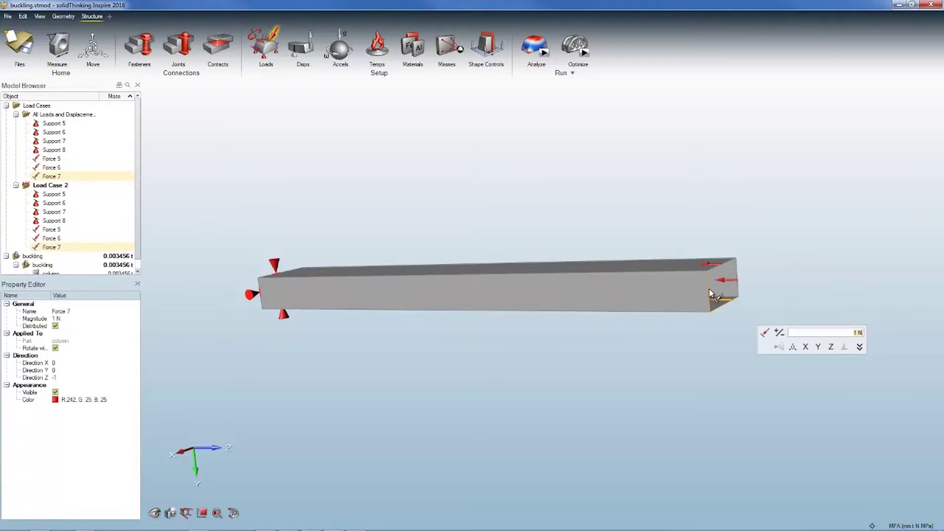
pyautogui.click(710, 293)
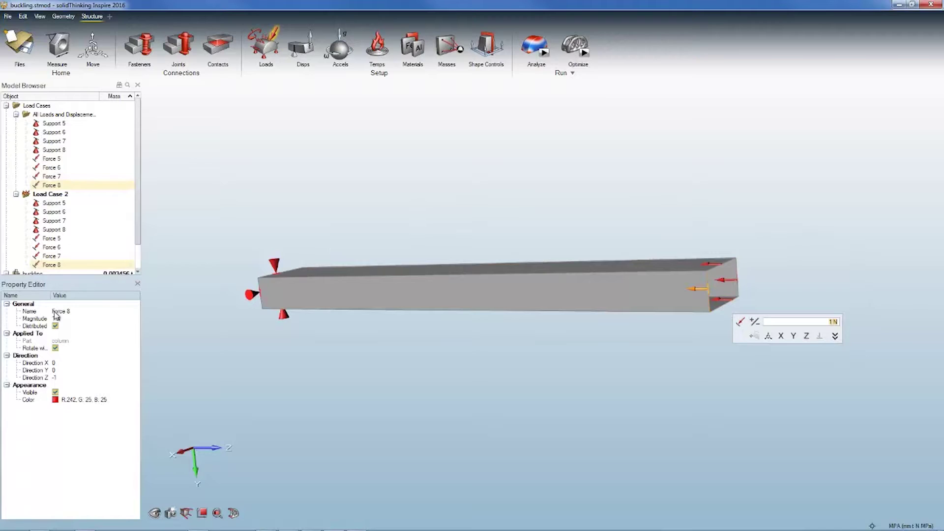
pyautogui.click(290, 140)
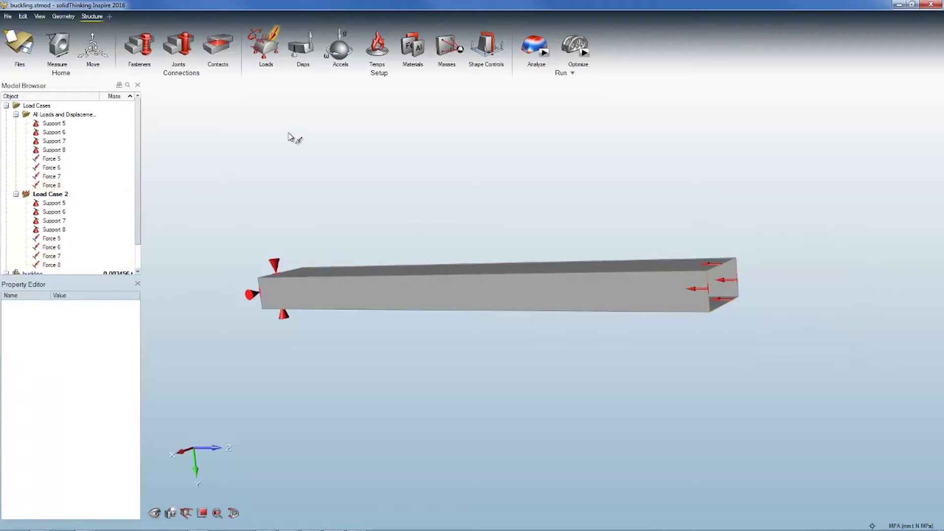
# Set the magnitude of all four end forces to 1000 N
pyautogui.click(48, 159)
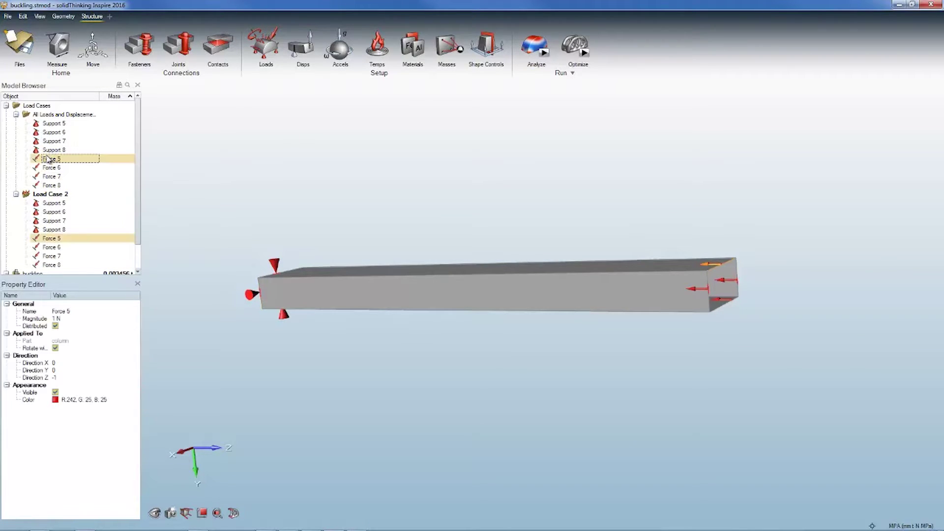
pyautogui.keyDown('shift'); pyautogui.click(52, 185); pyautogui.keyUp('shift')
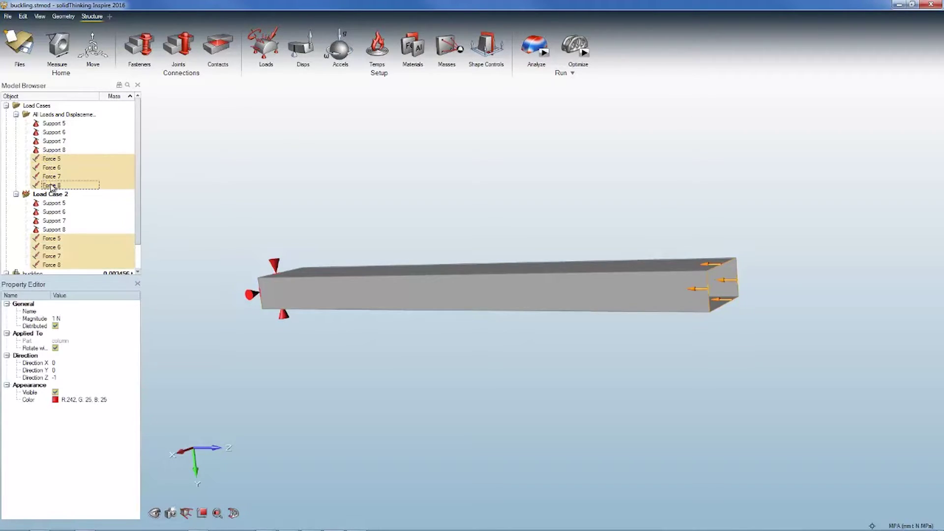
pyautogui.click(58, 318)
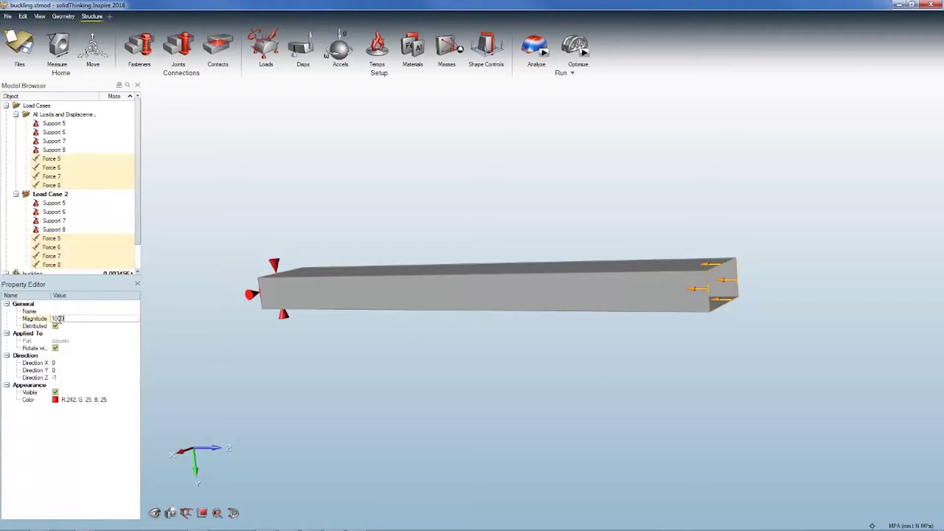
pyautogui.press('Return')
pyautogui.click(308, 141)
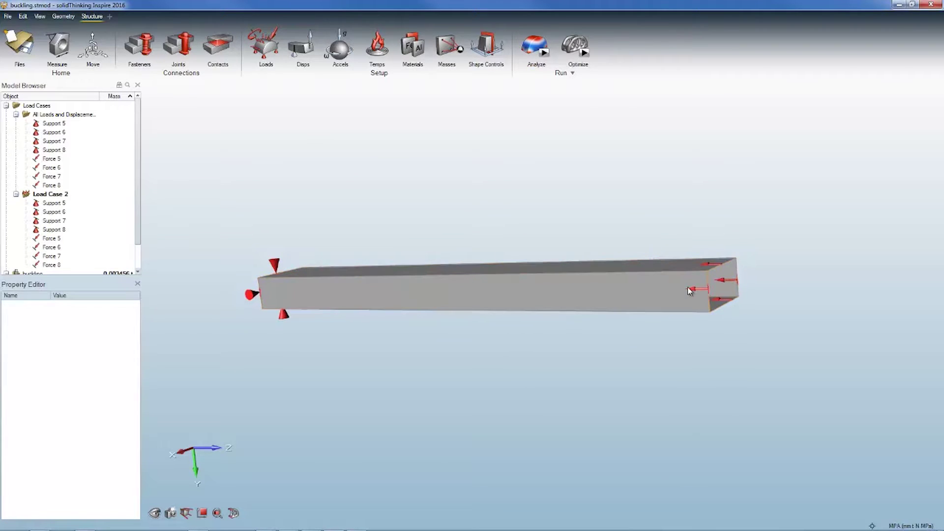
pyautogui.click(699, 289)
pyautogui.click(680, 207)
# Run the buckling analysis for Load Case 2 with a 10 mm element size and the Faster option
pyautogui.moveTo(681, 208); pyautogui.dragTo(681, 207, button='middle')
pyautogui.click(543, 53)
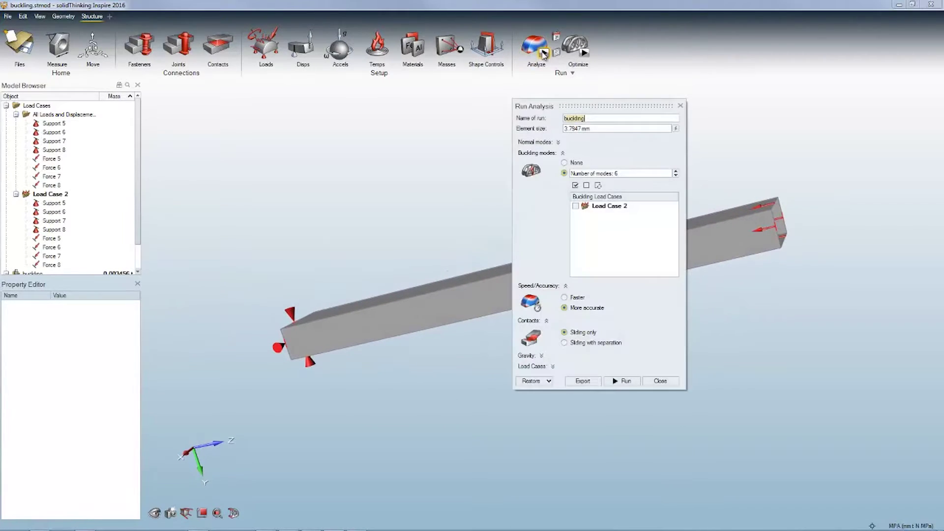
pyautogui.press('Tab')
pyautogui.write('10')
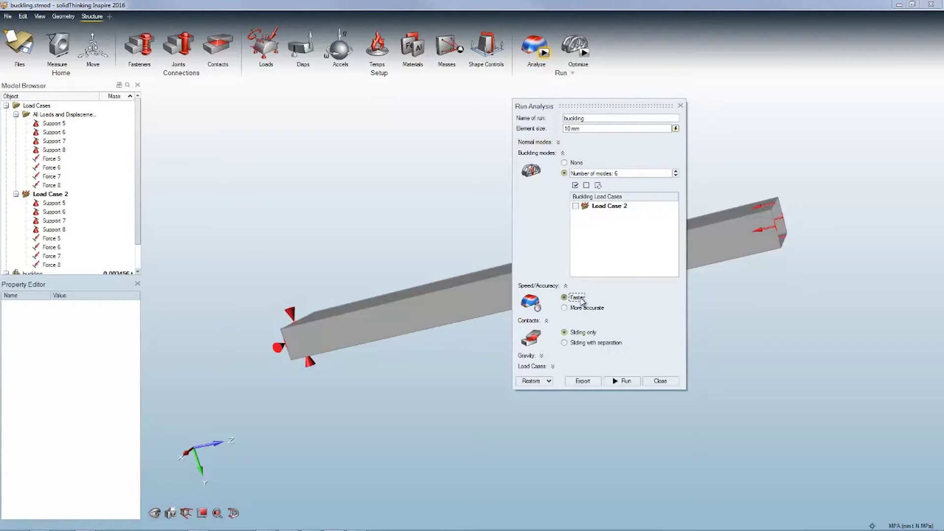
pyautogui.click(575, 206)
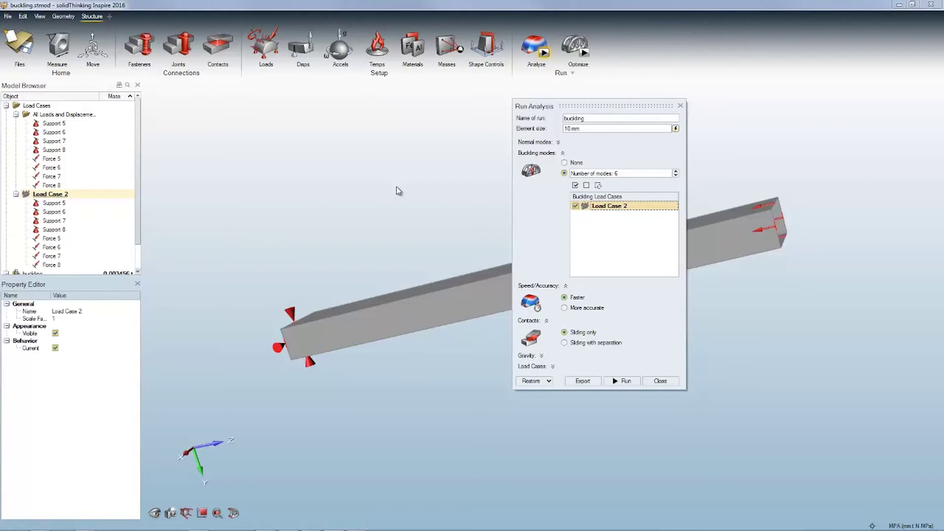
pyautogui.click(623, 382)
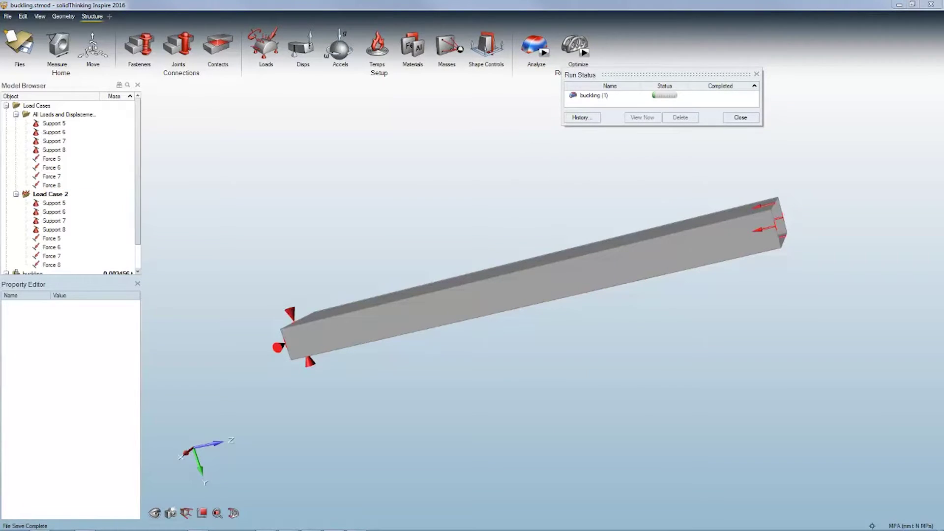
# Open the buckling (1) run's results, animate the displacement for Load Case 2, and display the Load Case 2 (Buckling) results
pyautogui.click(593, 96)
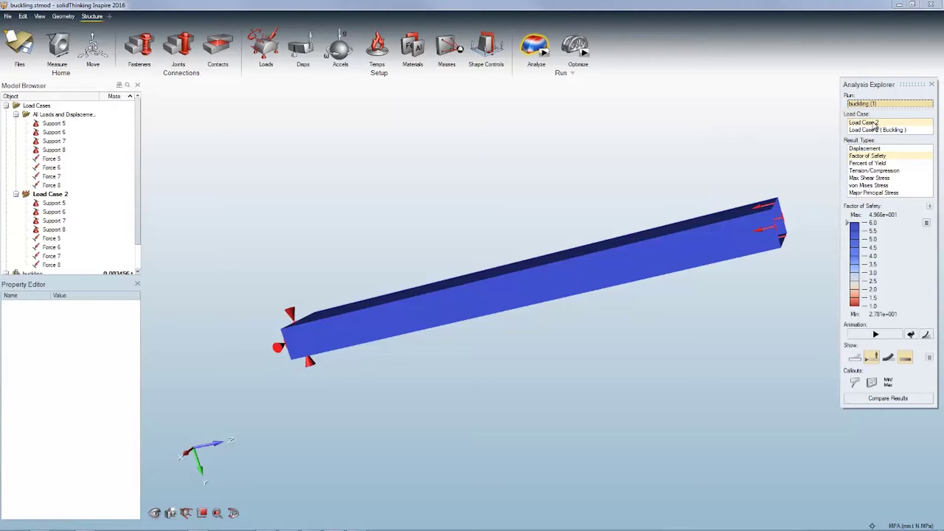
pyautogui.click(875, 124)
pyautogui.click(875, 335)
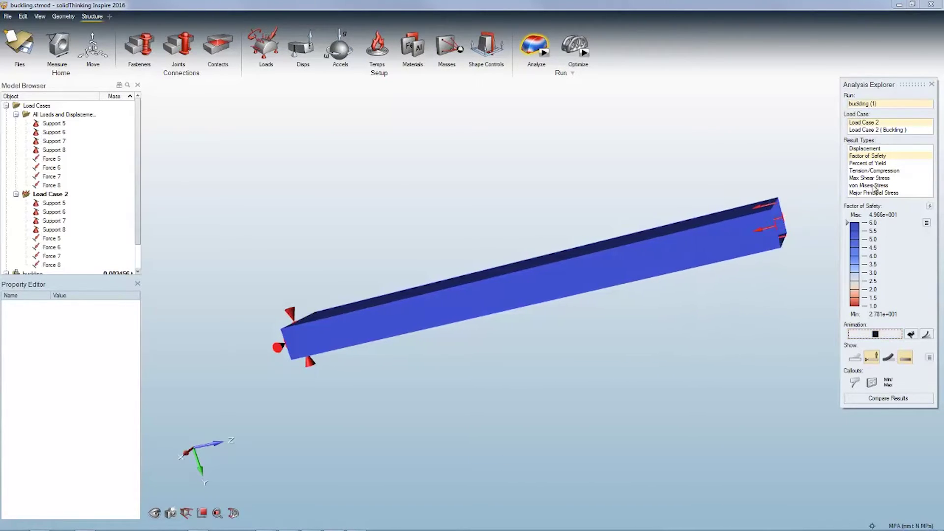
pyautogui.click(866, 148)
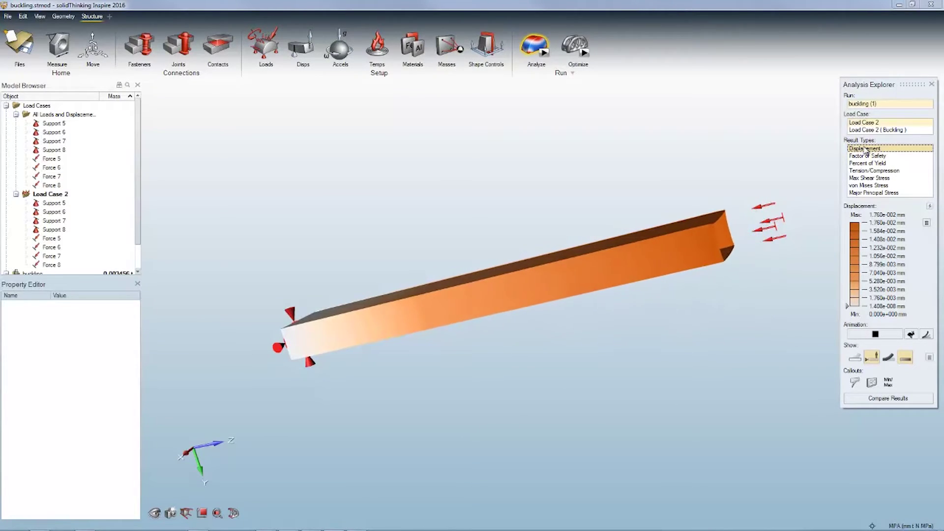
pyautogui.click(867, 130)
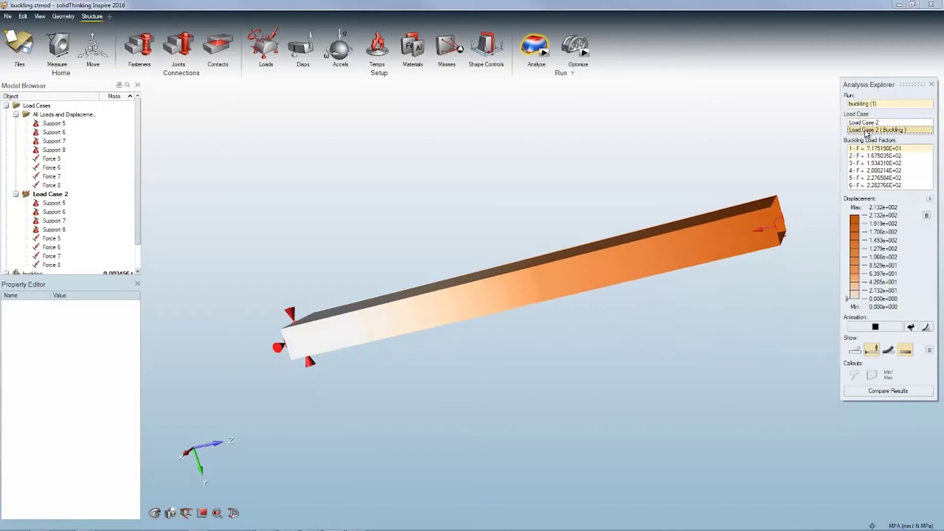
# Hide the loads and supports in the Load Case 2 (Buckling) results display so only the animated column is shown
pyautogui.click(873, 351)
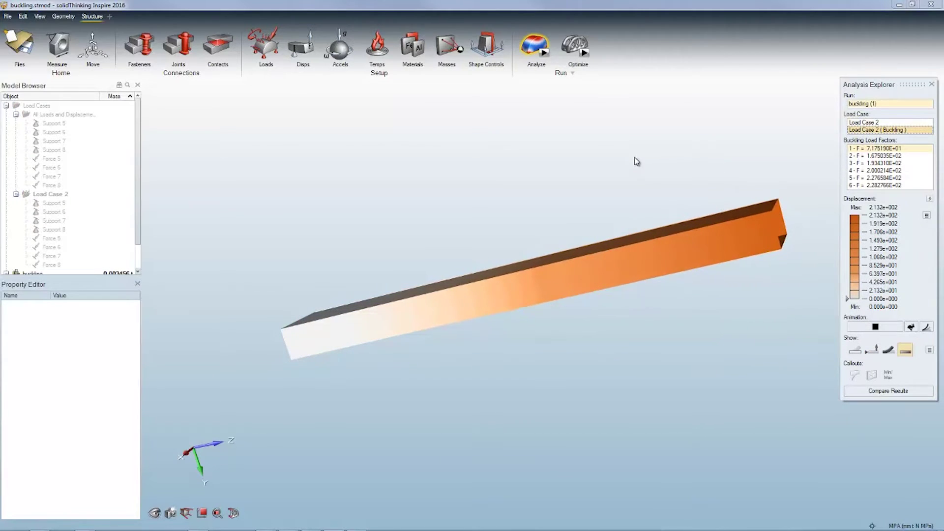
pyautogui.moveTo(630, 162); pyautogui.dragTo(630, 162, button='middle')
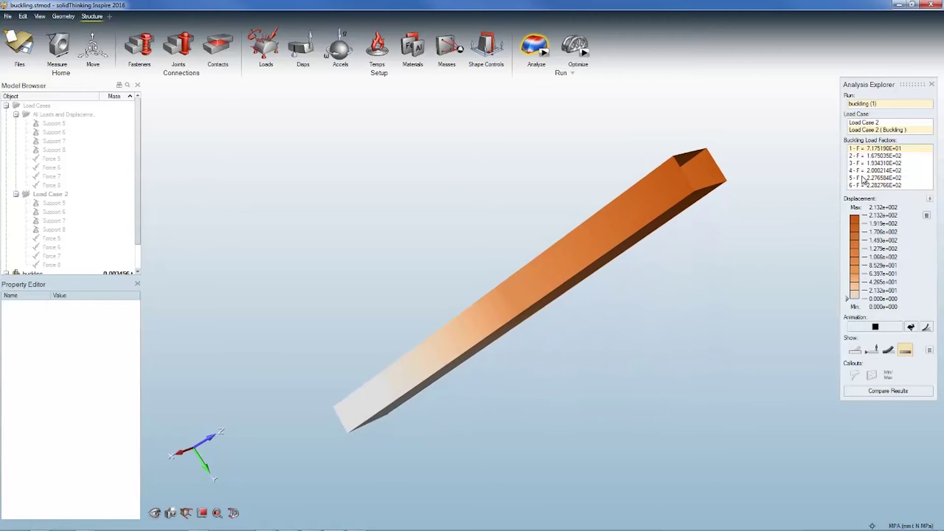
# Display the animated shapes of buckling modes 2 through 6 one after another and examine how the column deforms in each
pyautogui.click(879, 156)
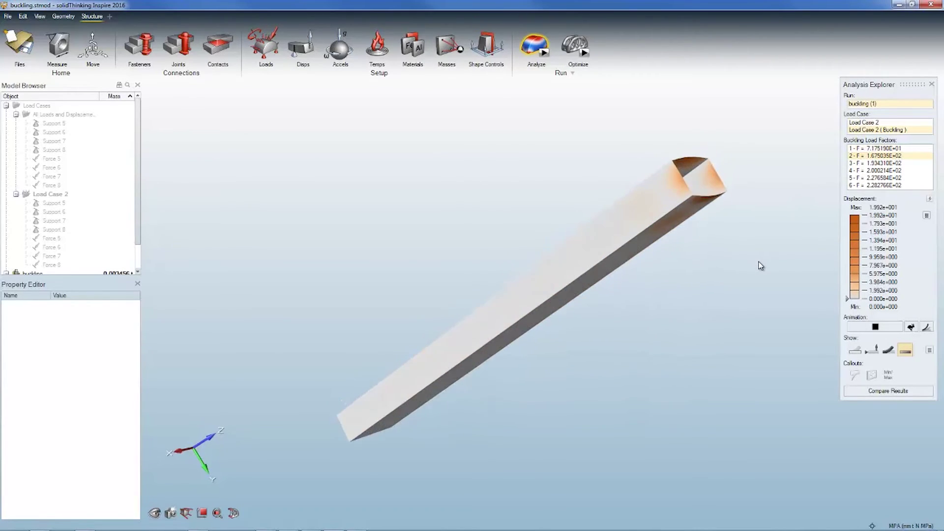
pyautogui.click(891, 164)
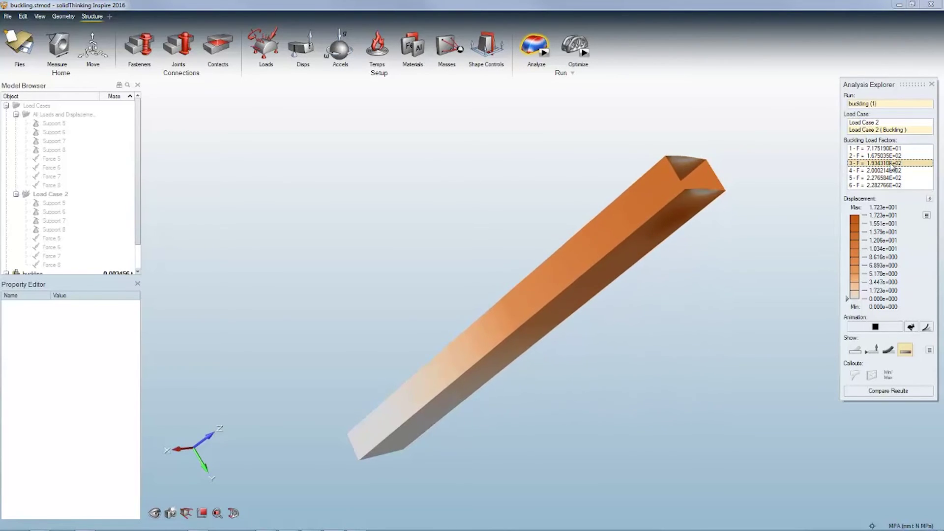
pyautogui.click(891, 171)
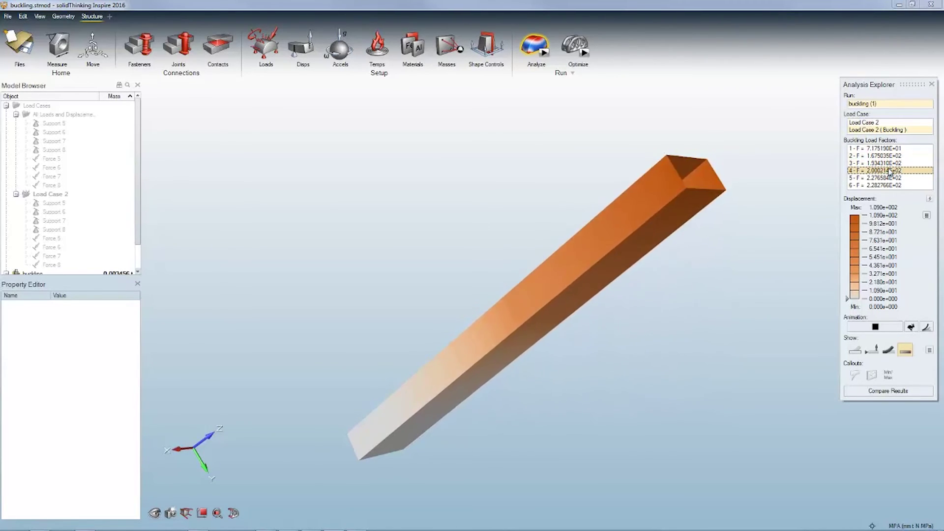
pyautogui.click(885, 178)
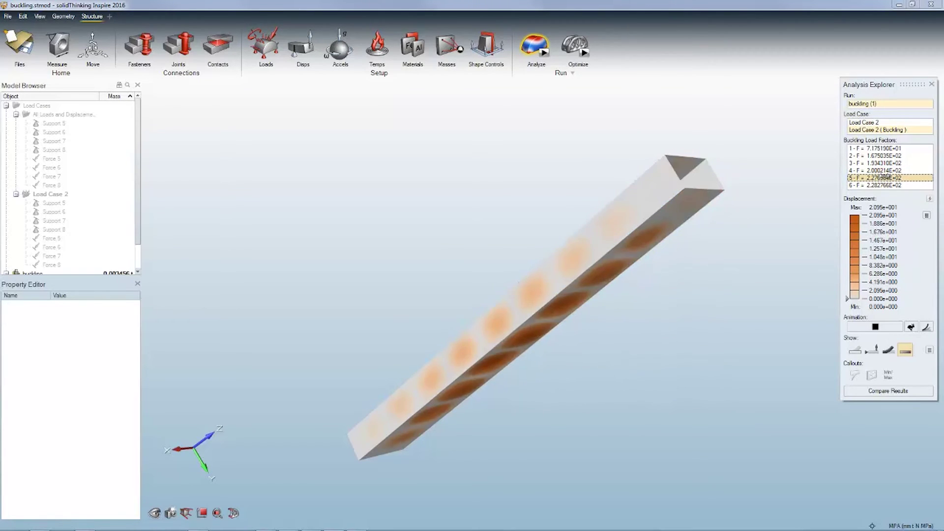
pyautogui.click(732, 295)
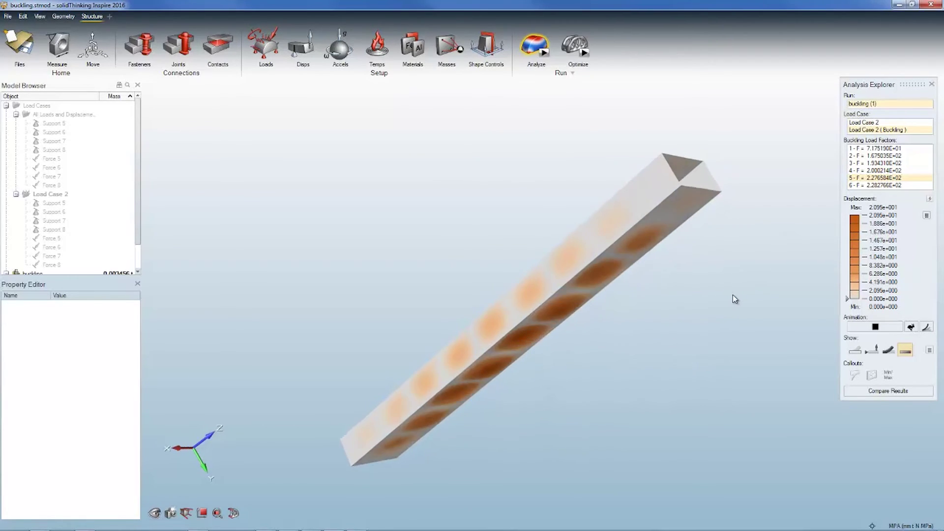
pyautogui.moveTo(732, 295); pyautogui.dragTo(733, 295, button='middle')
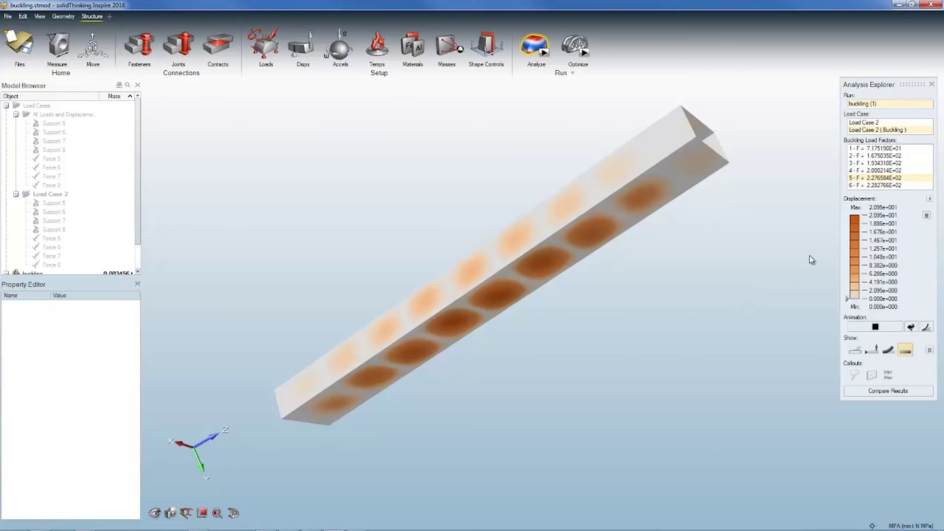
pyautogui.click(888, 185)
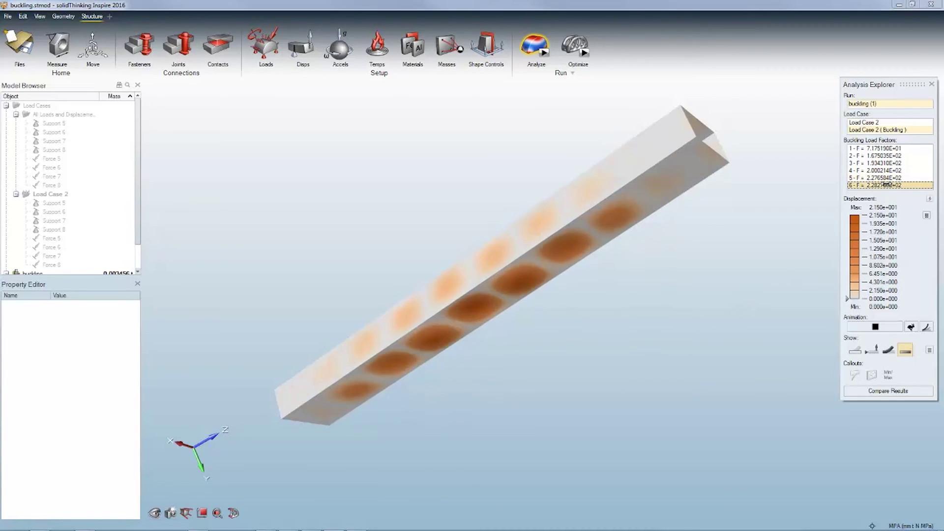
pyautogui.click(691, 292)
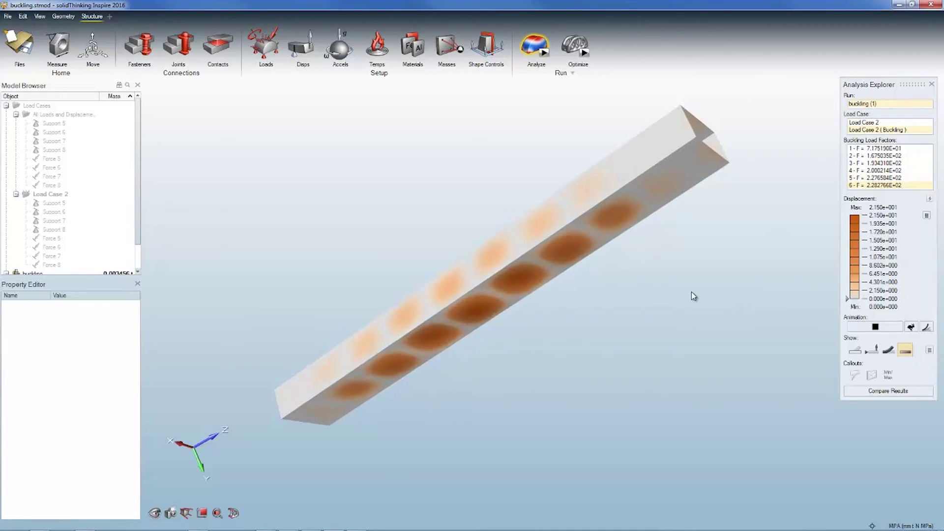
pyautogui.moveTo(692, 292); pyautogui.dragTo(691, 292, button='middle')
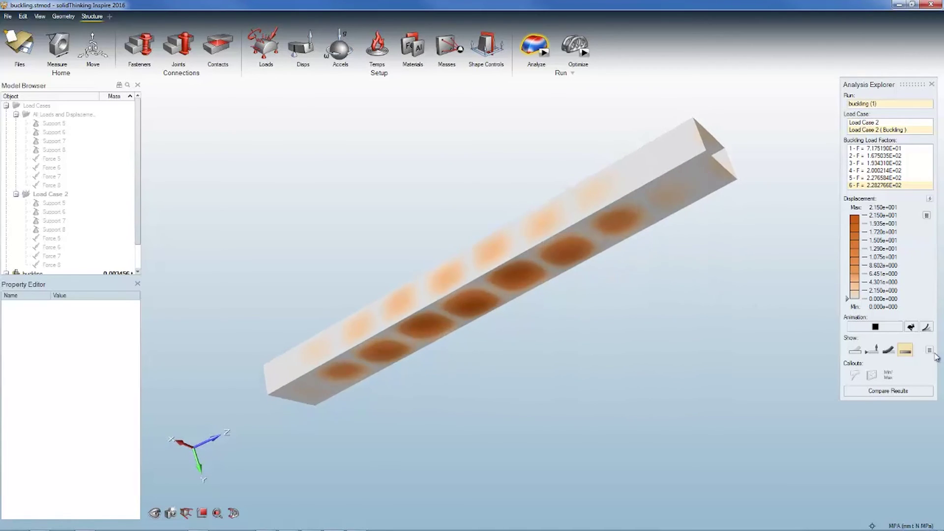